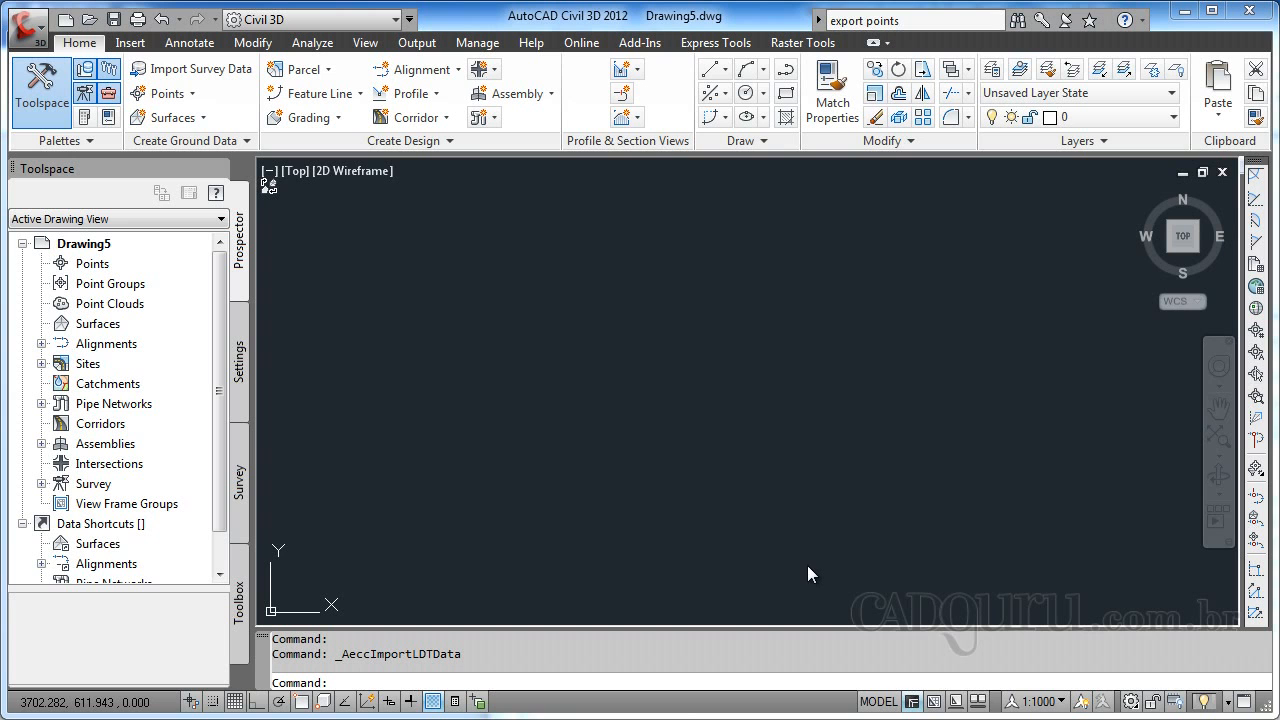
Step: Examine the contents of the ITAJUBA-TOPO project folder in the file explorer, and return to the Civil 3D drawing
click(1278, 550)
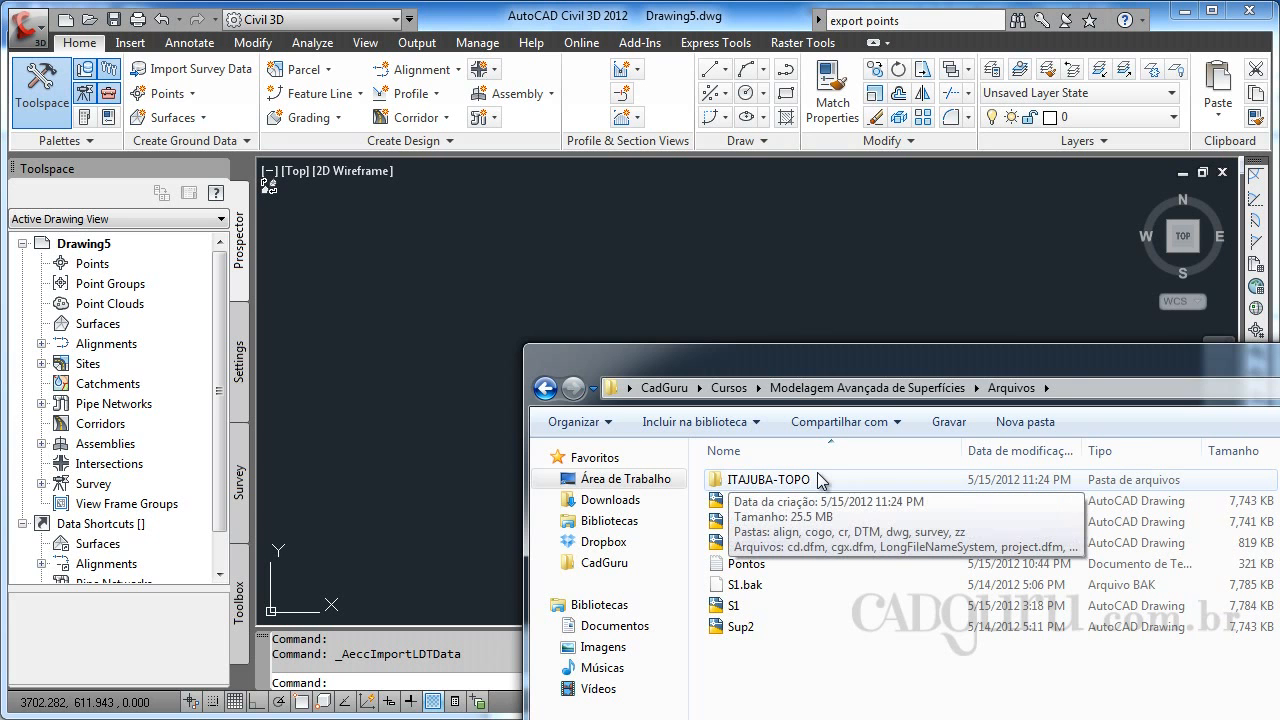
double_click(748, 482)
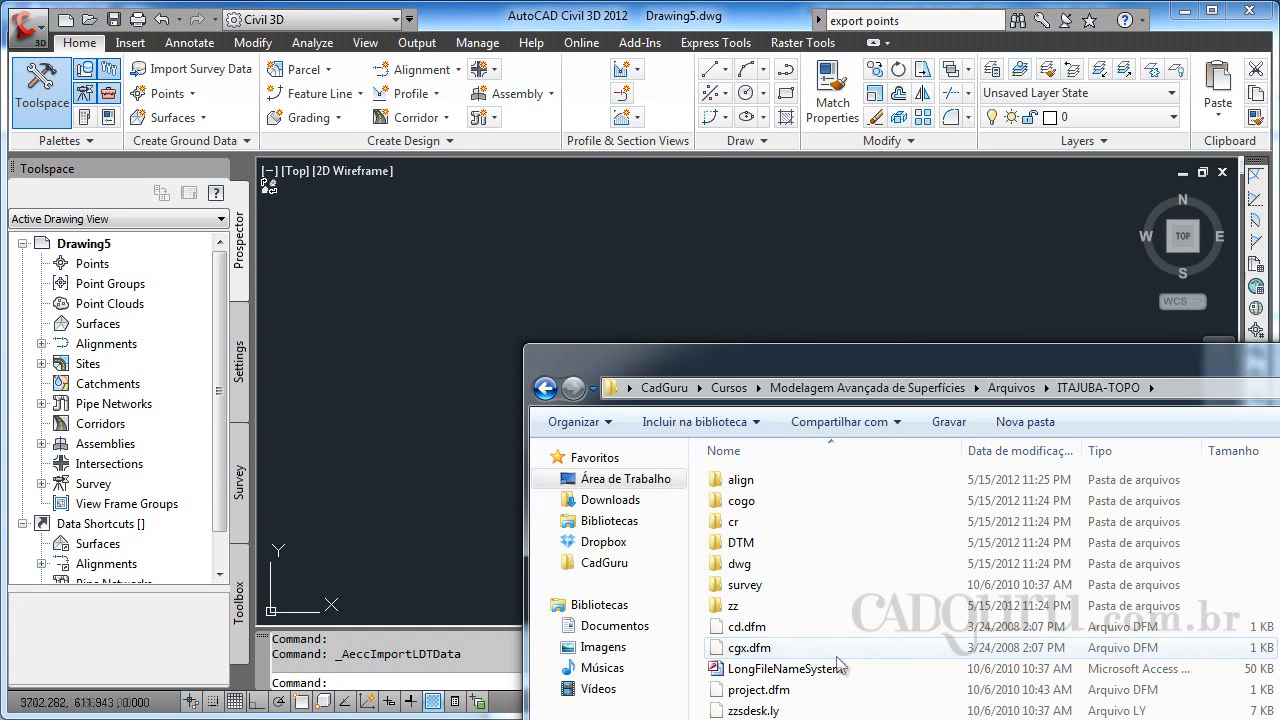
click(851, 281)
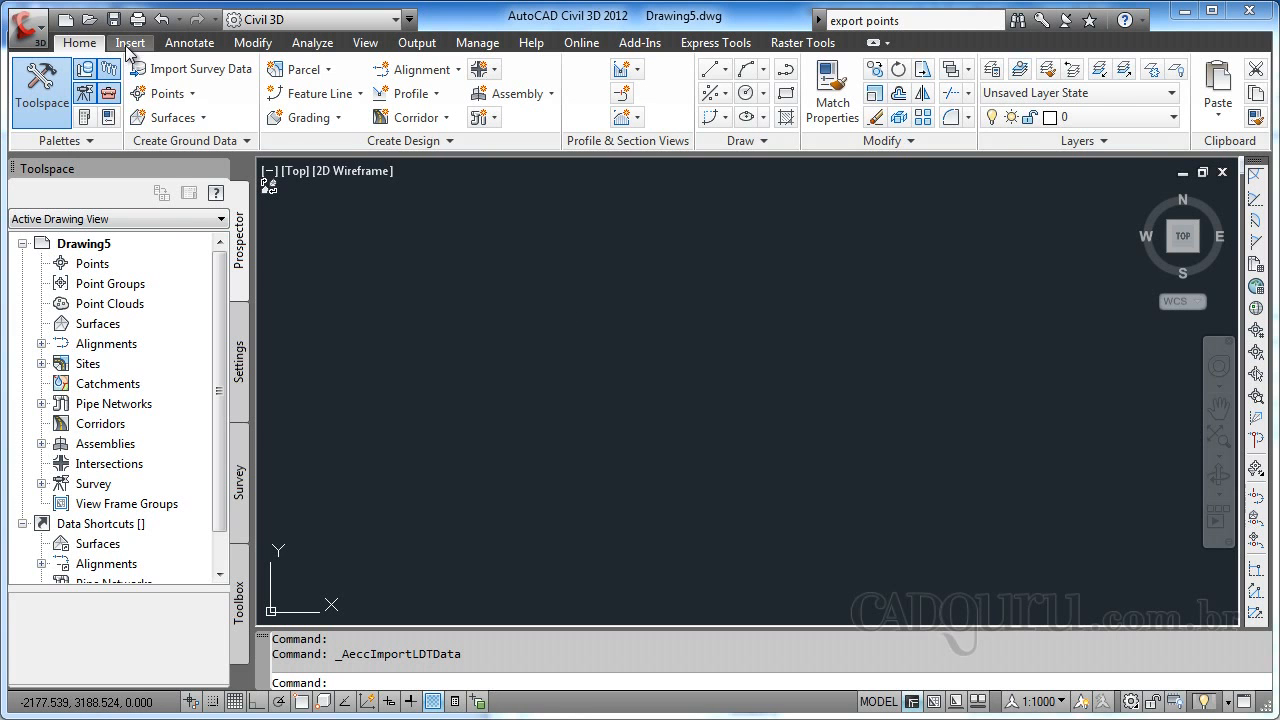
Step: Start the import of data from an Autodesk Land Desktop project
click(130, 44)
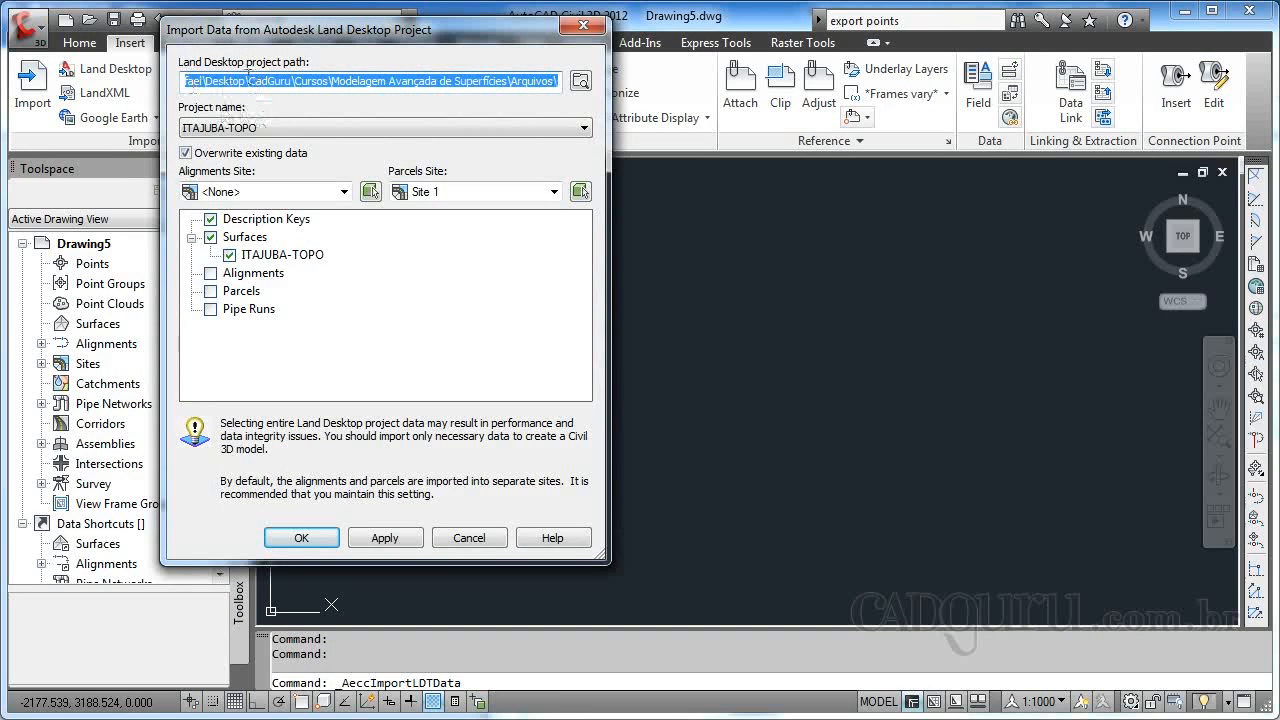
Step: Try the ITAJUBA-TOPO folder itself as the Land Desktop project path
click(580, 84)
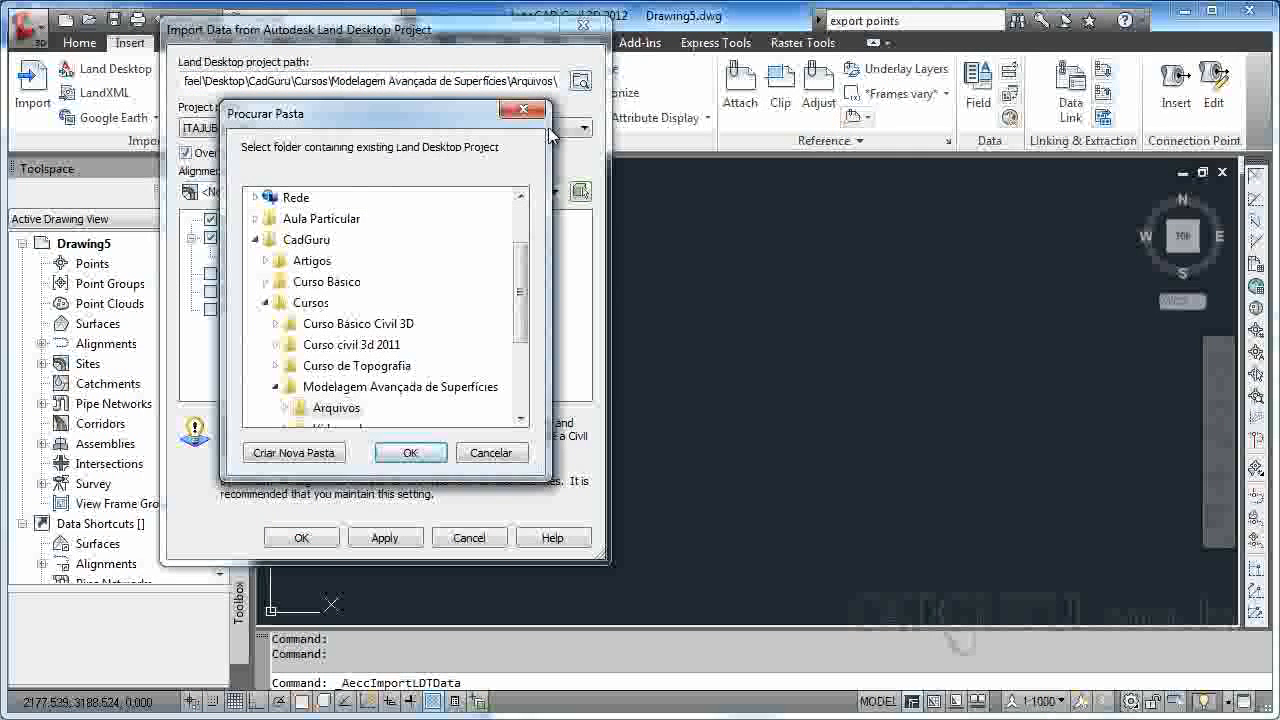
drag(525, 285, 525, 342)
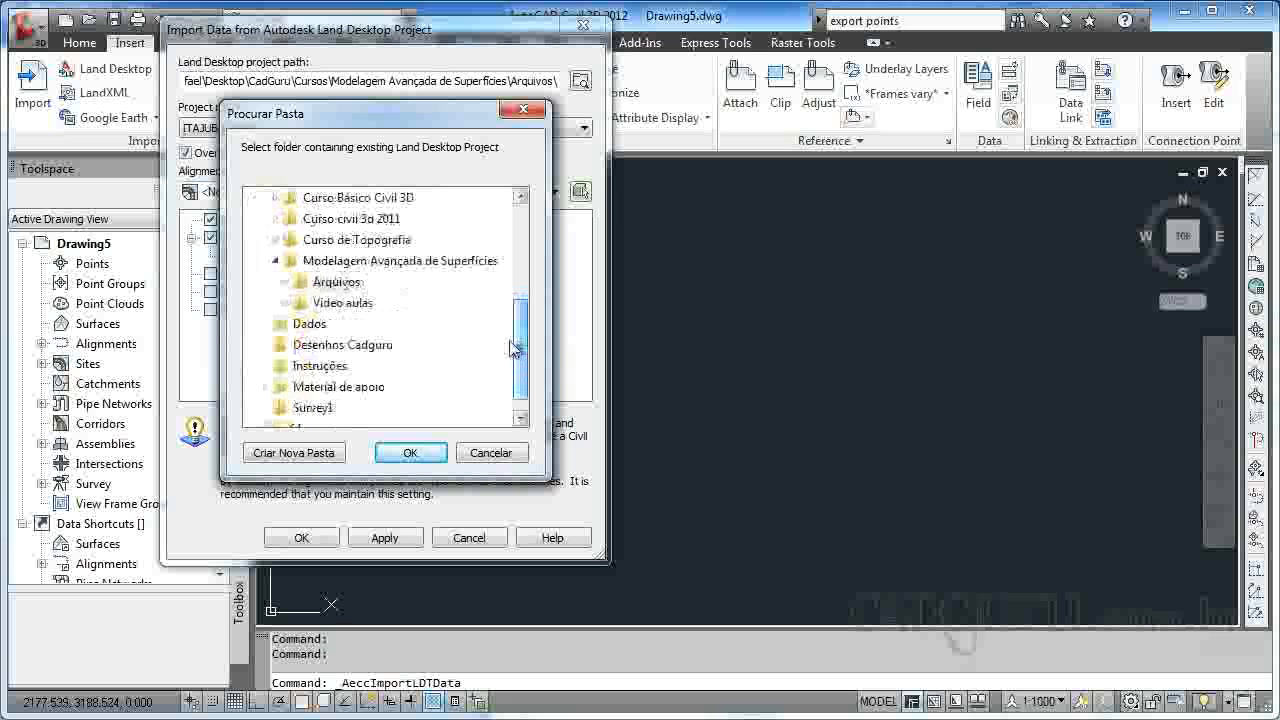
click(318, 282)
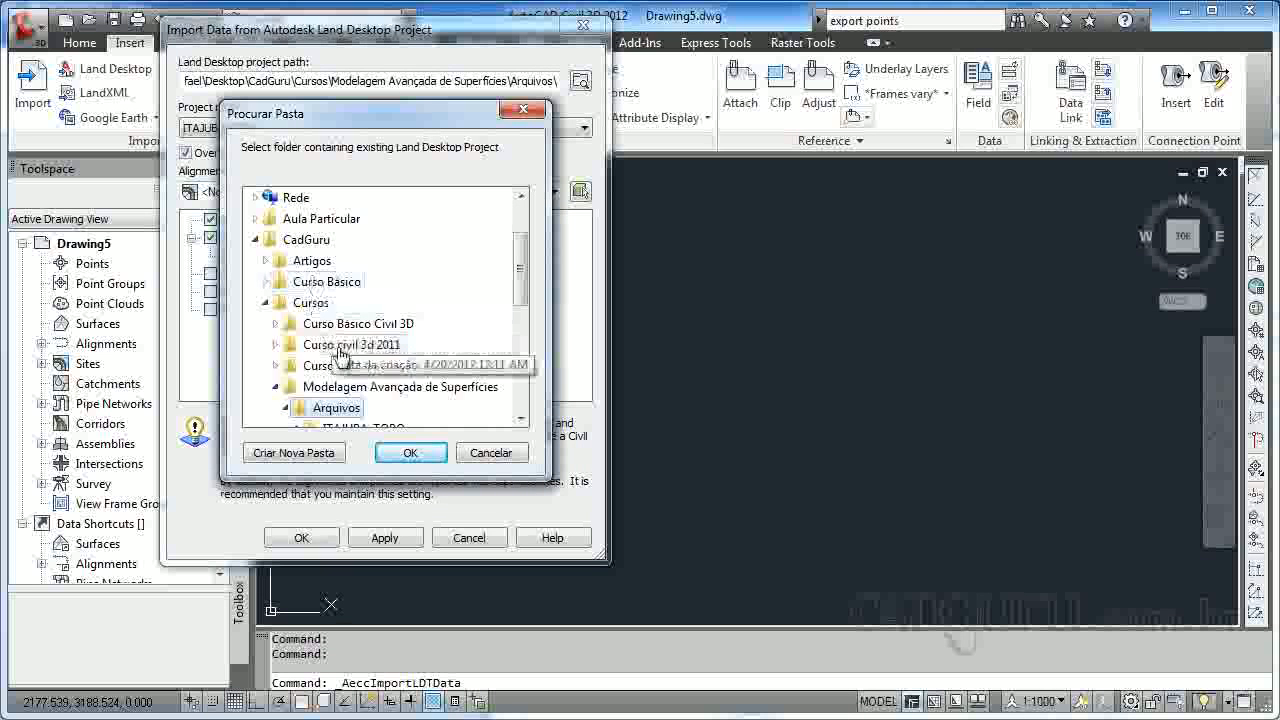
drag(528, 268, 503, 309)
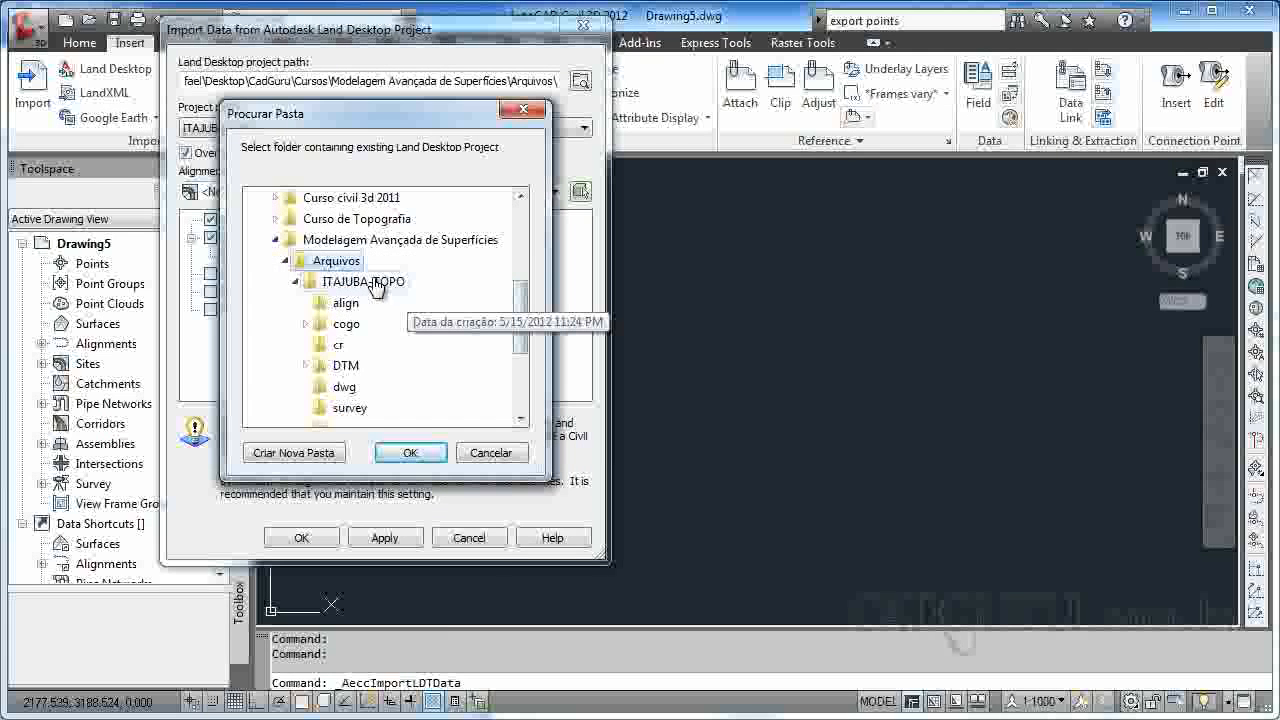
scroll(400, 280, up, 2)
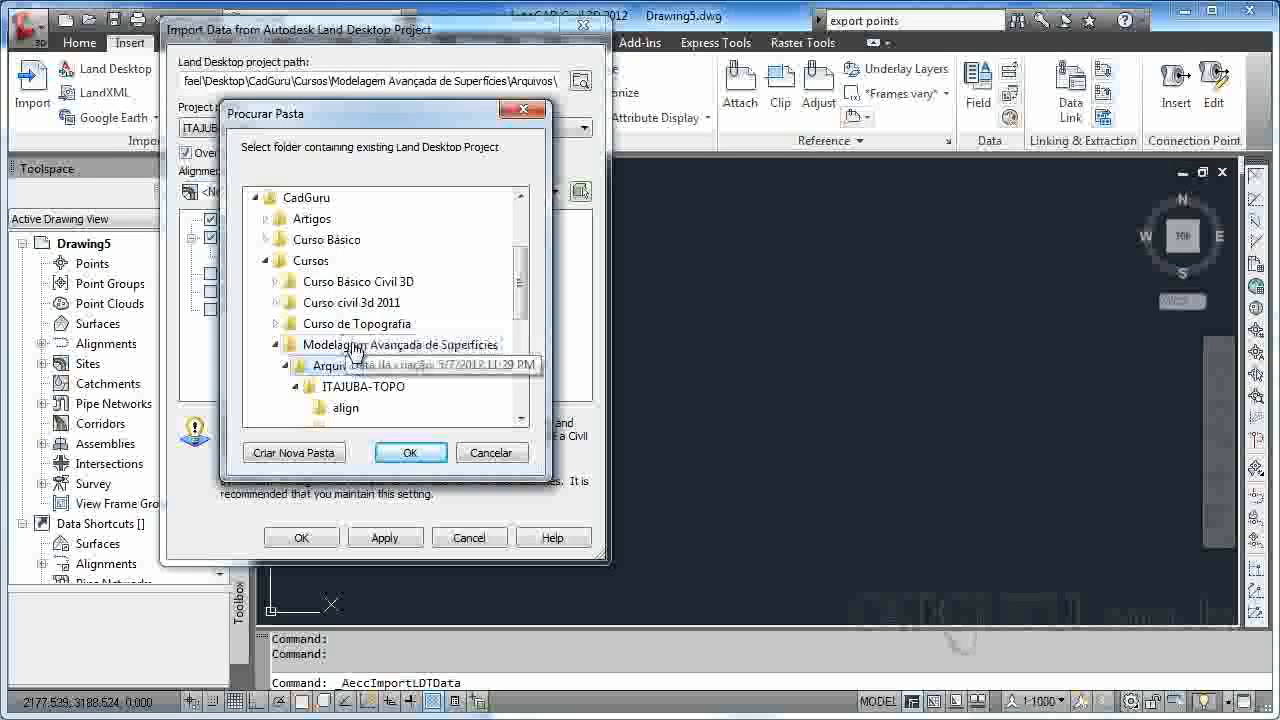
drag(516, 287, 516, 314)
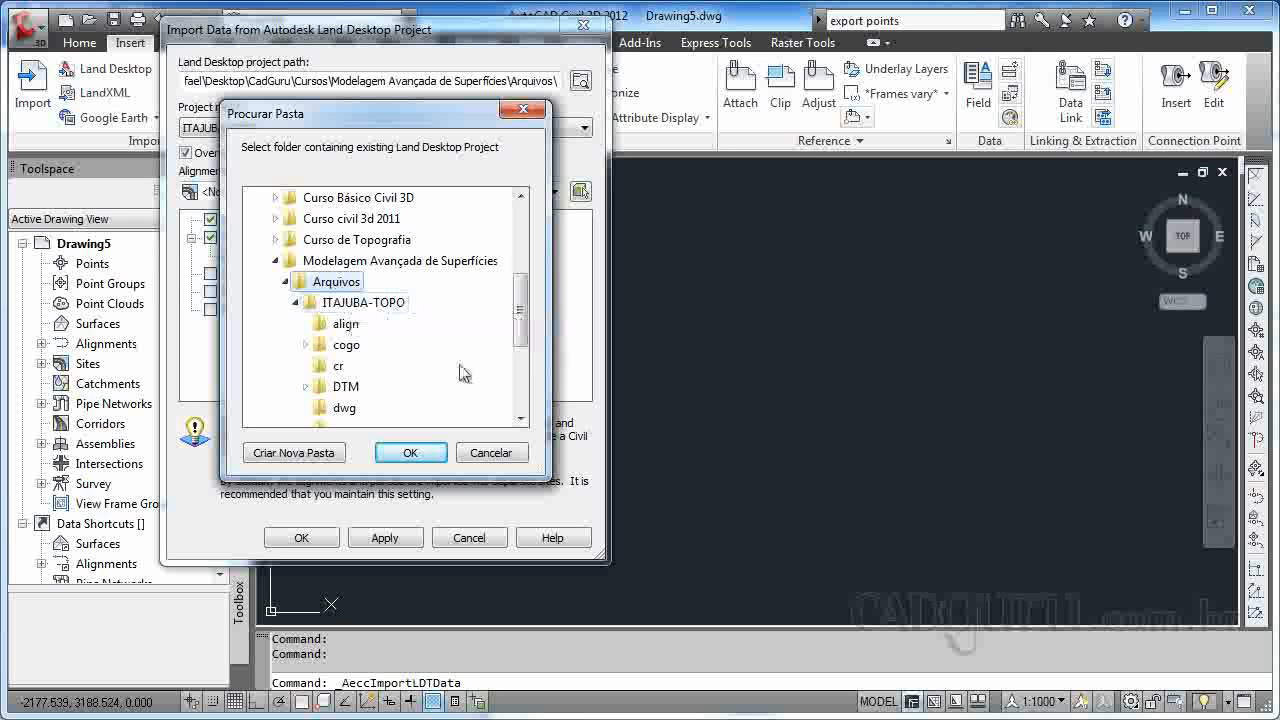
click(363, 303)
click(406, 451)
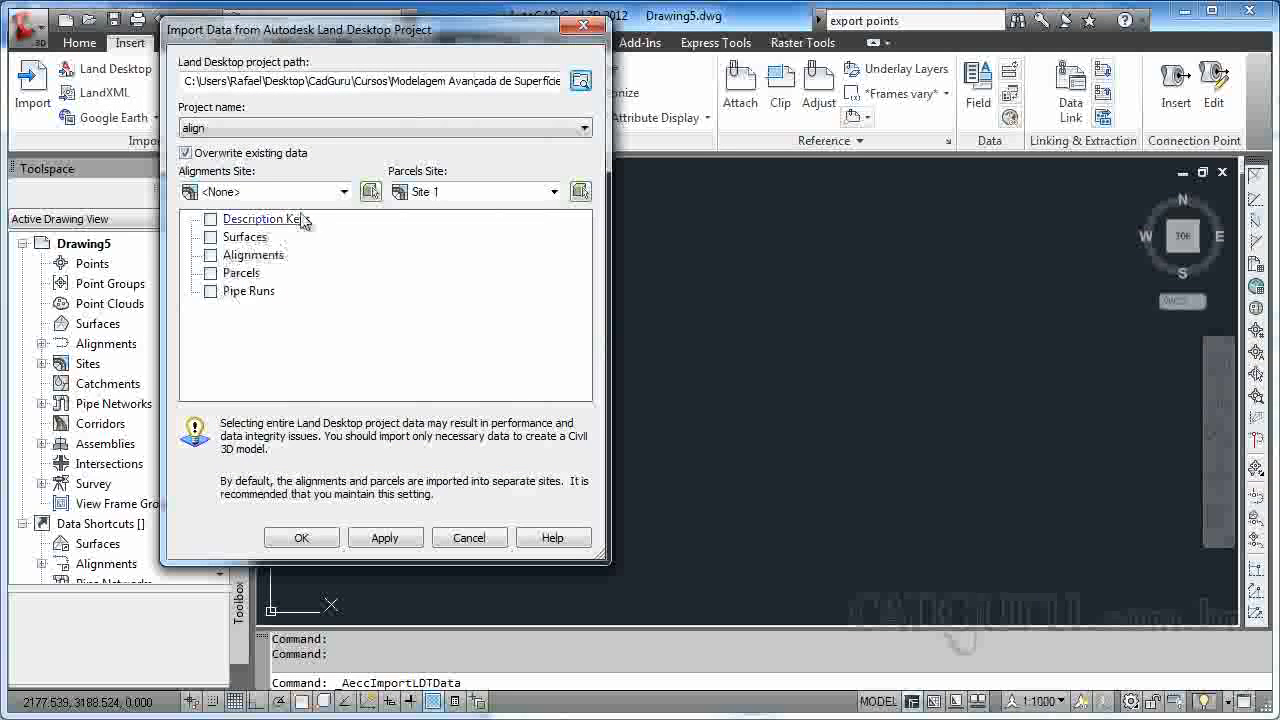
Step: Try cr and dwg as the project name for the import
click(318, 128)
click(250, 166)
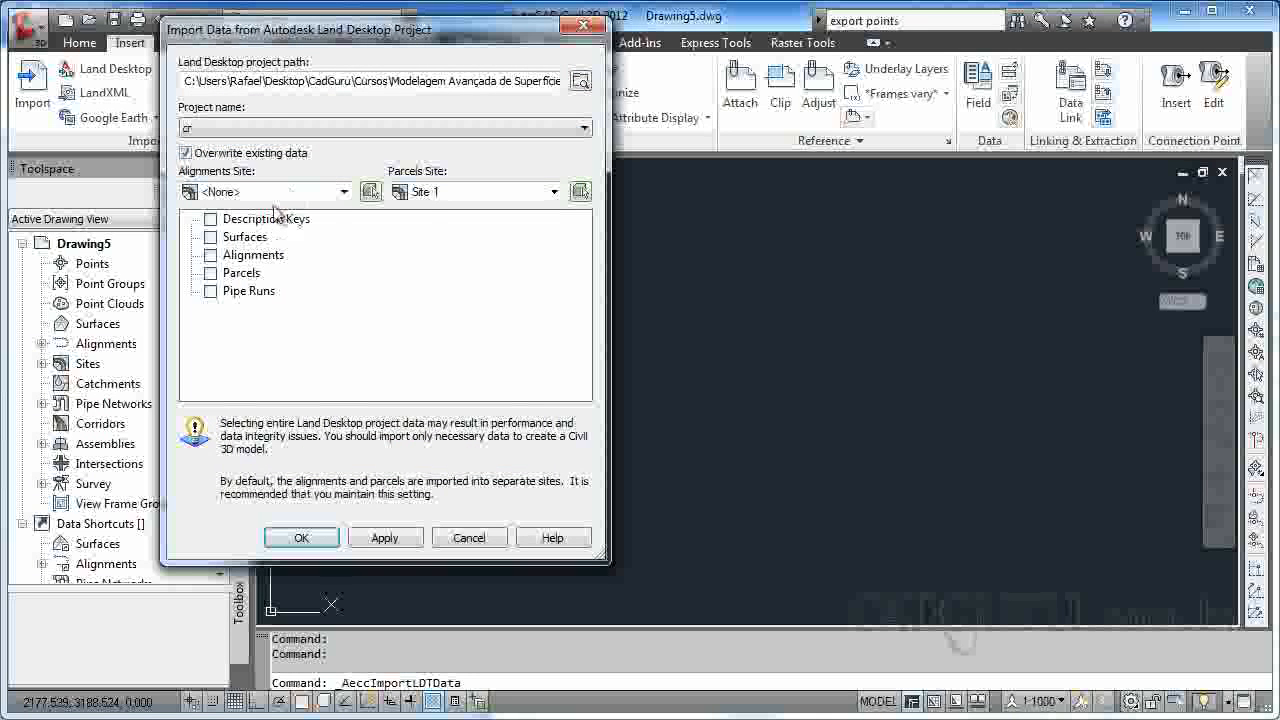
click(266, 128)
click(250, 193)
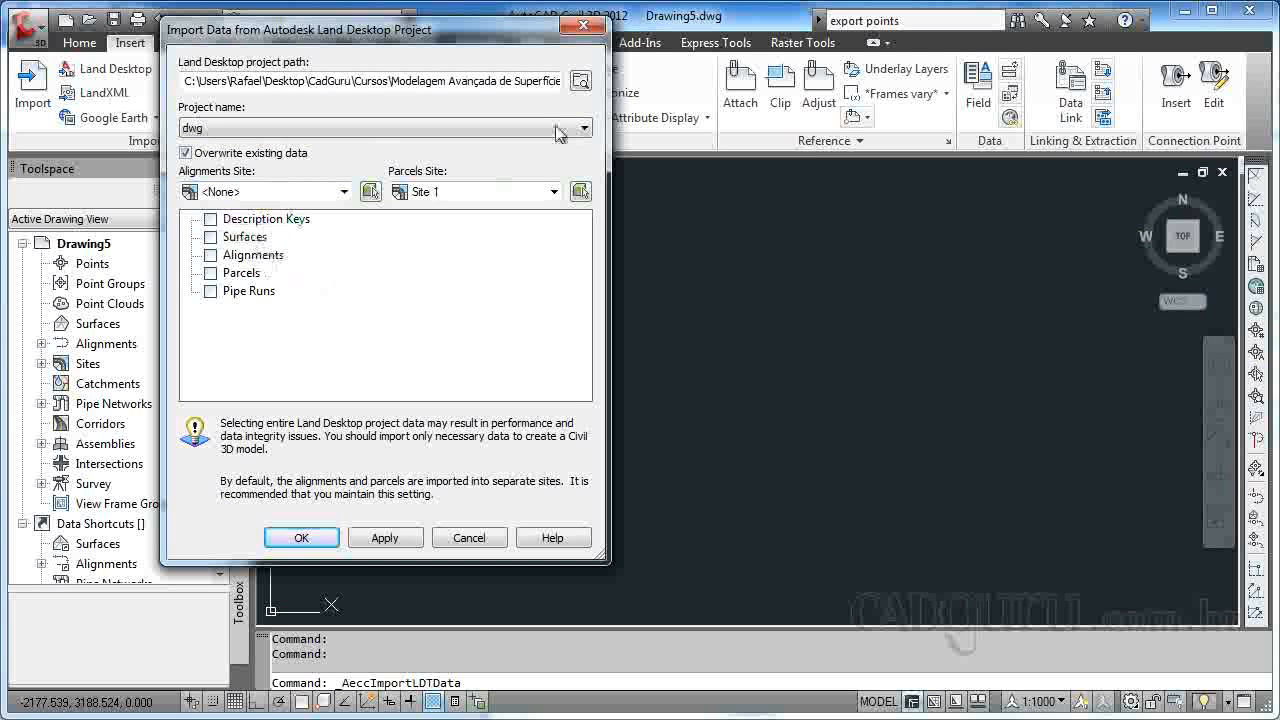
Step: Set the Land Desktop project path to the Arquivos folder that contains the ITAJUBA-TOPO project
click(579, 84)
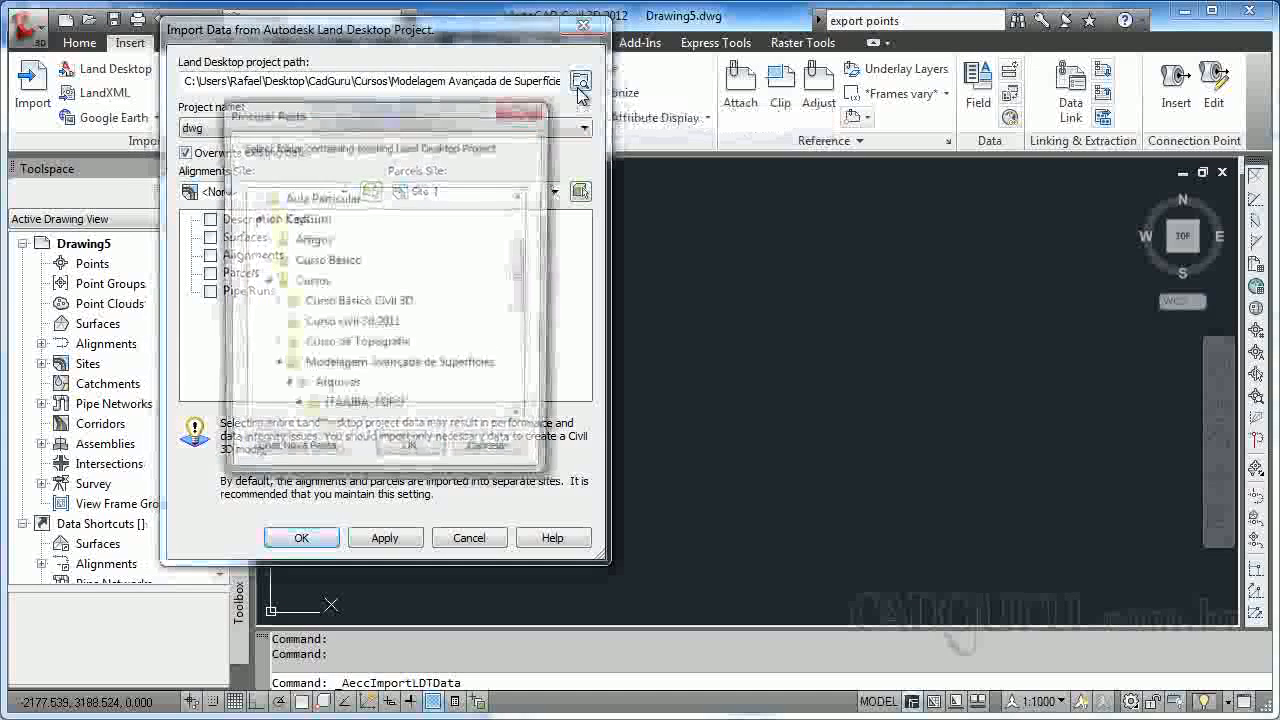
click(336, 386)
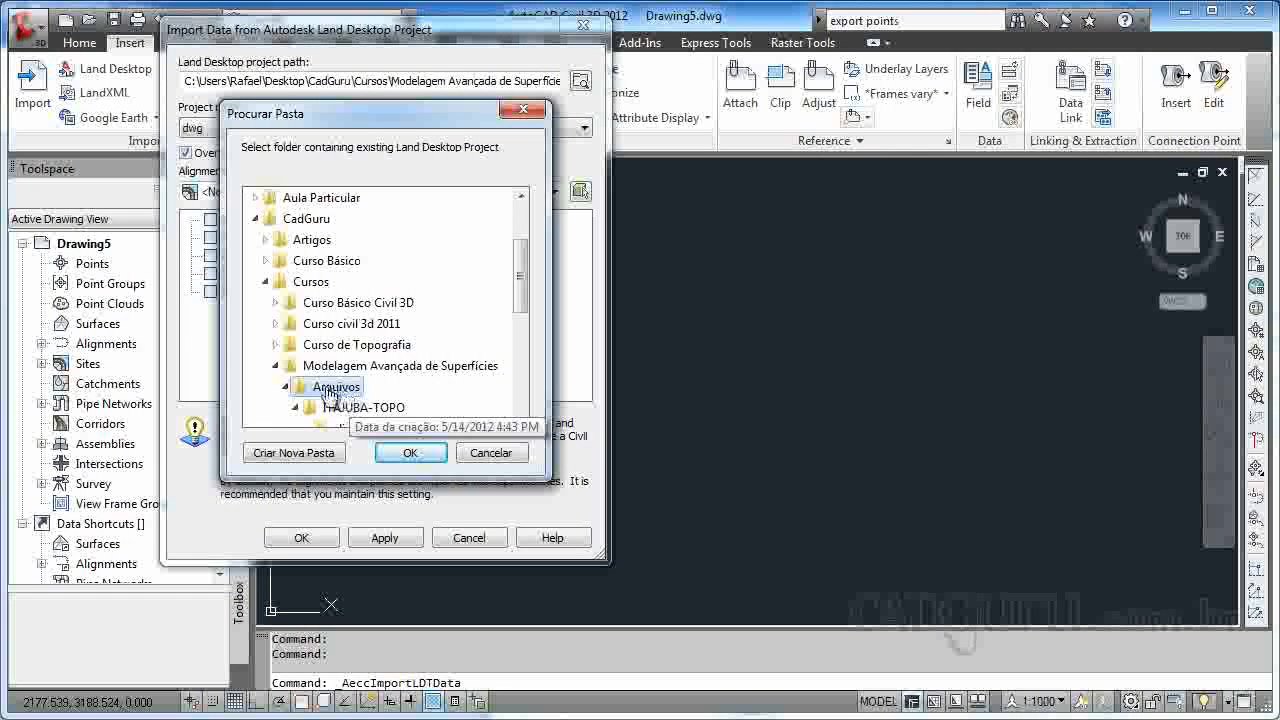
click(409, 453)
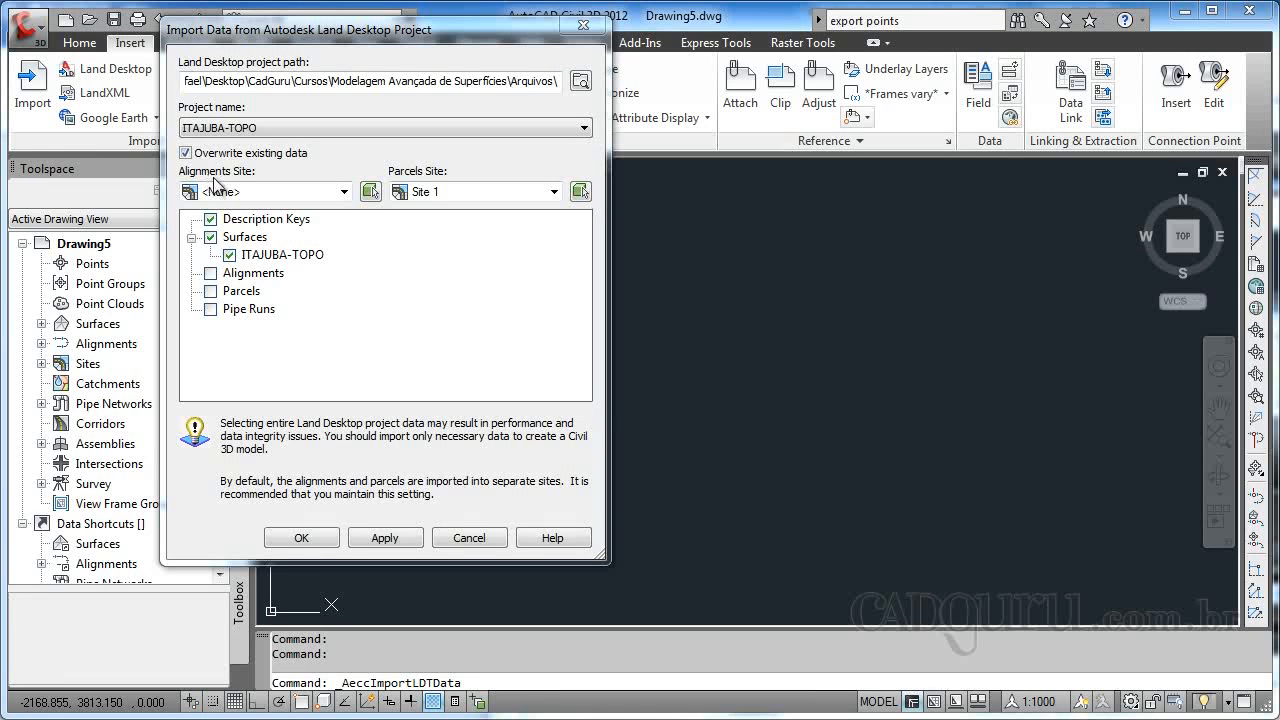
Step: Choose <None> as the alignments site and keep Site 1 as the parcels site
click(263, 193)
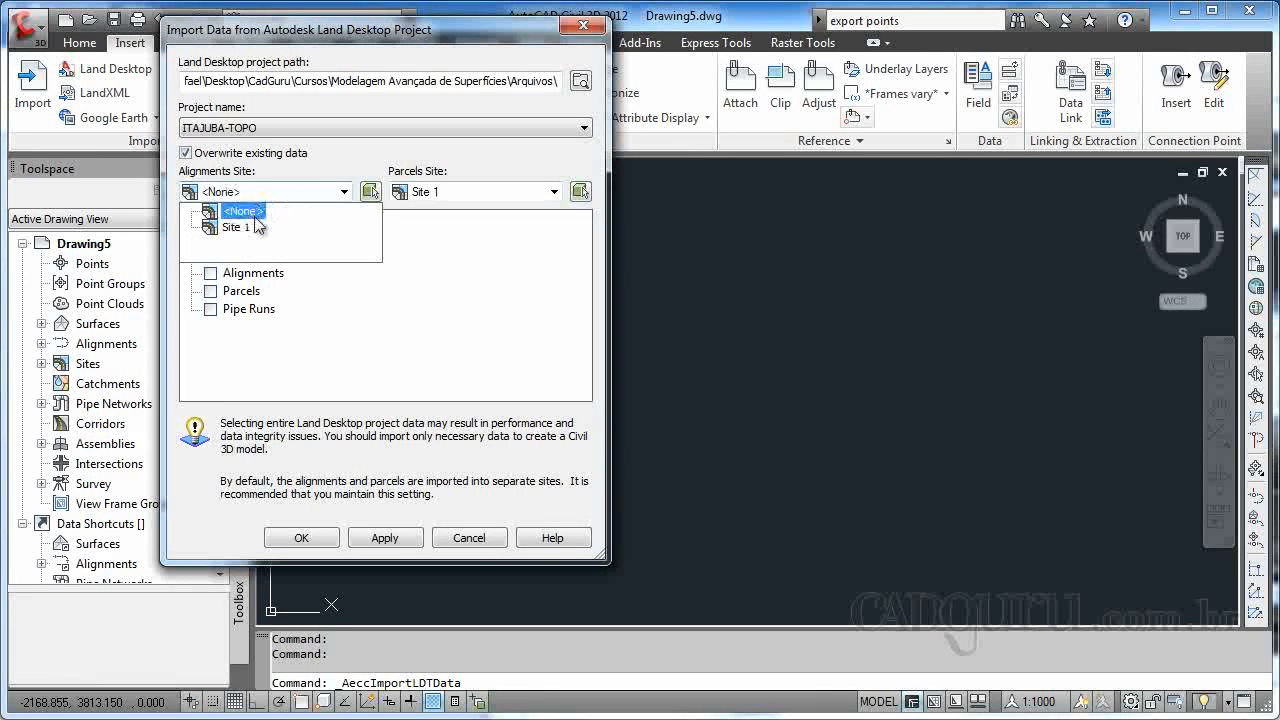
click(240, 212)
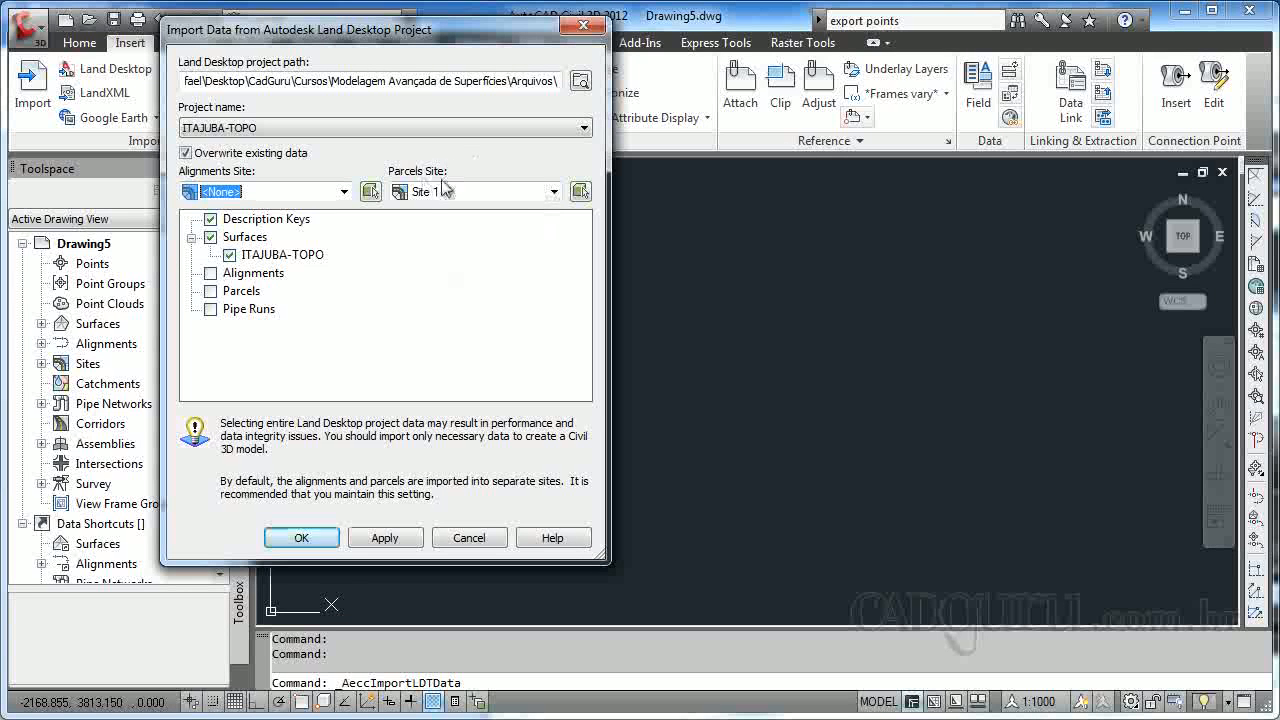
click(554, 192)
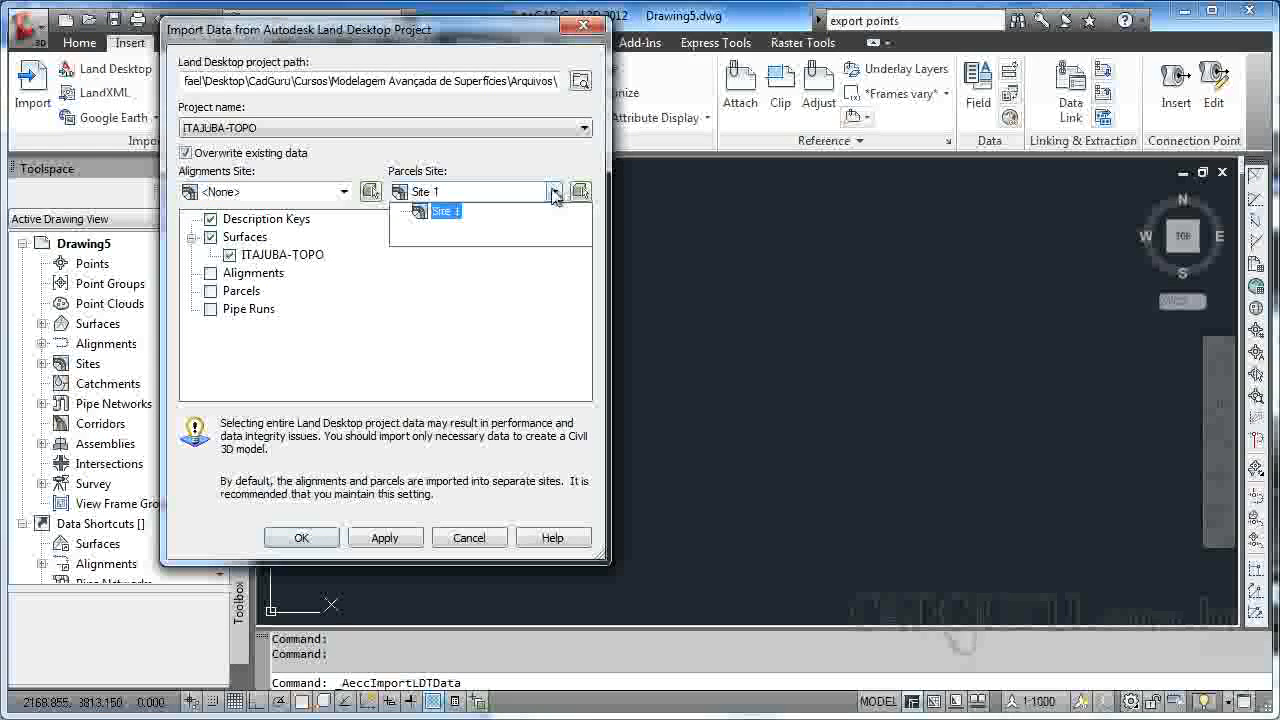
click(465, 175)
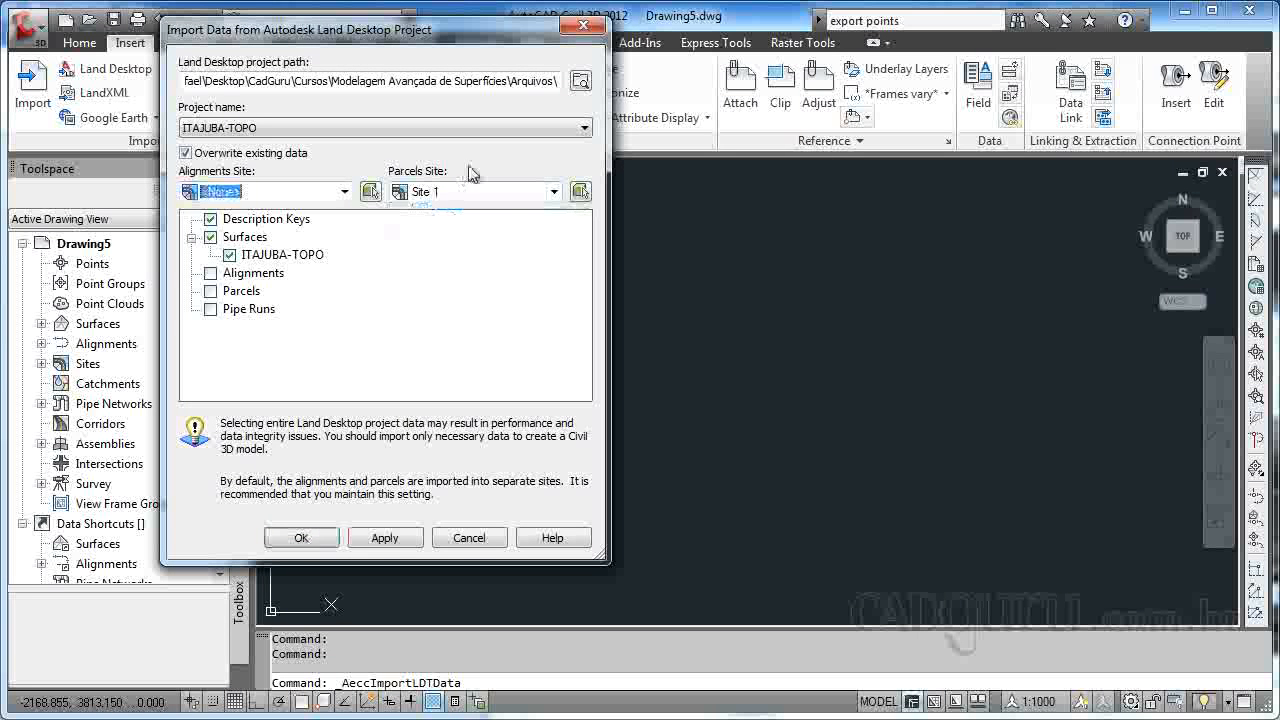
Step: Toggle the Surfaces, Alignments, Parcels and Pipe Runs import options, ending with only Description Keys and the ITAJUBA-TOPO surface selected
click(229, 254)
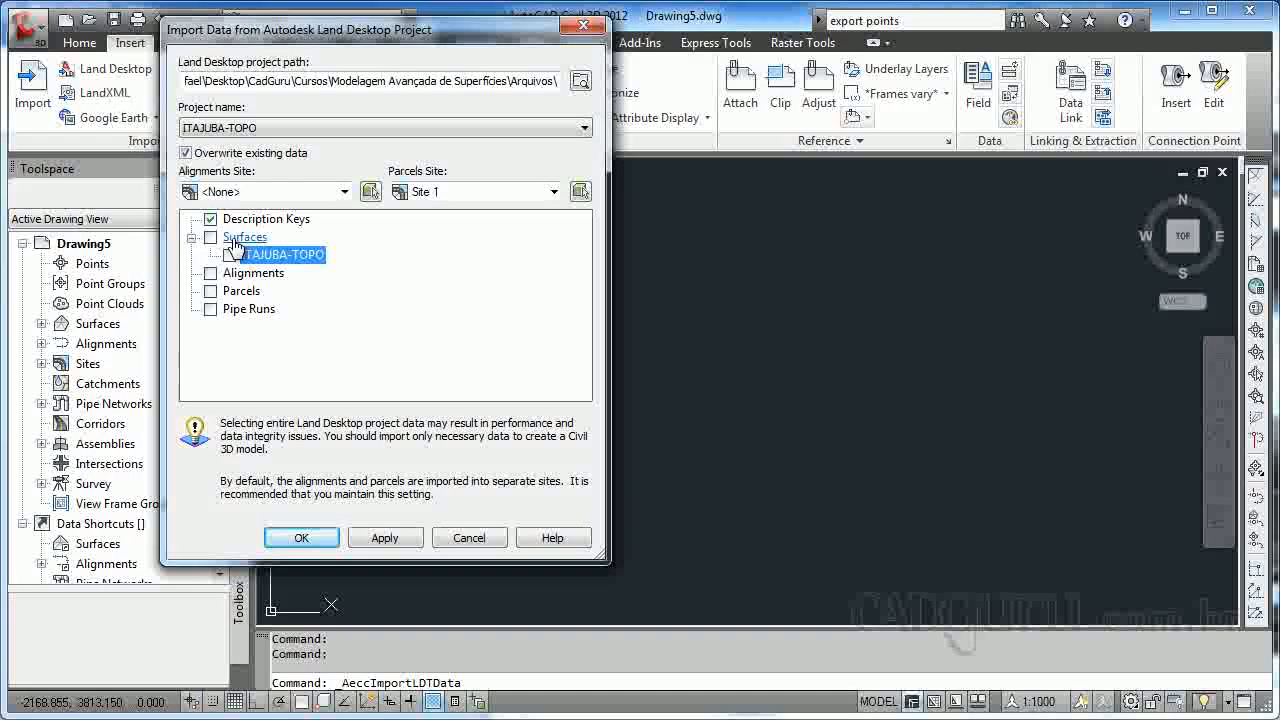
click(210, 238)
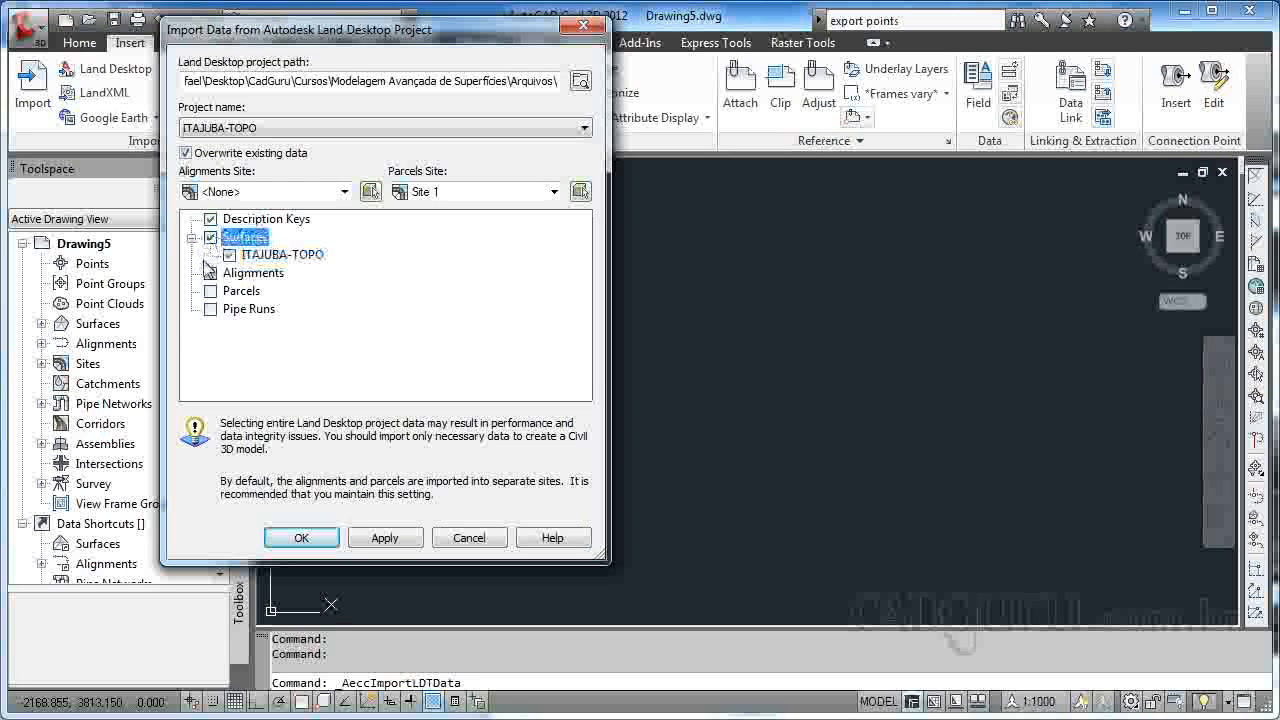
click(210, 276)
click(211, 292)
click(211, 275)
click(211, 293)
click(211, 276)
click(211, 292)
click(211, 276)
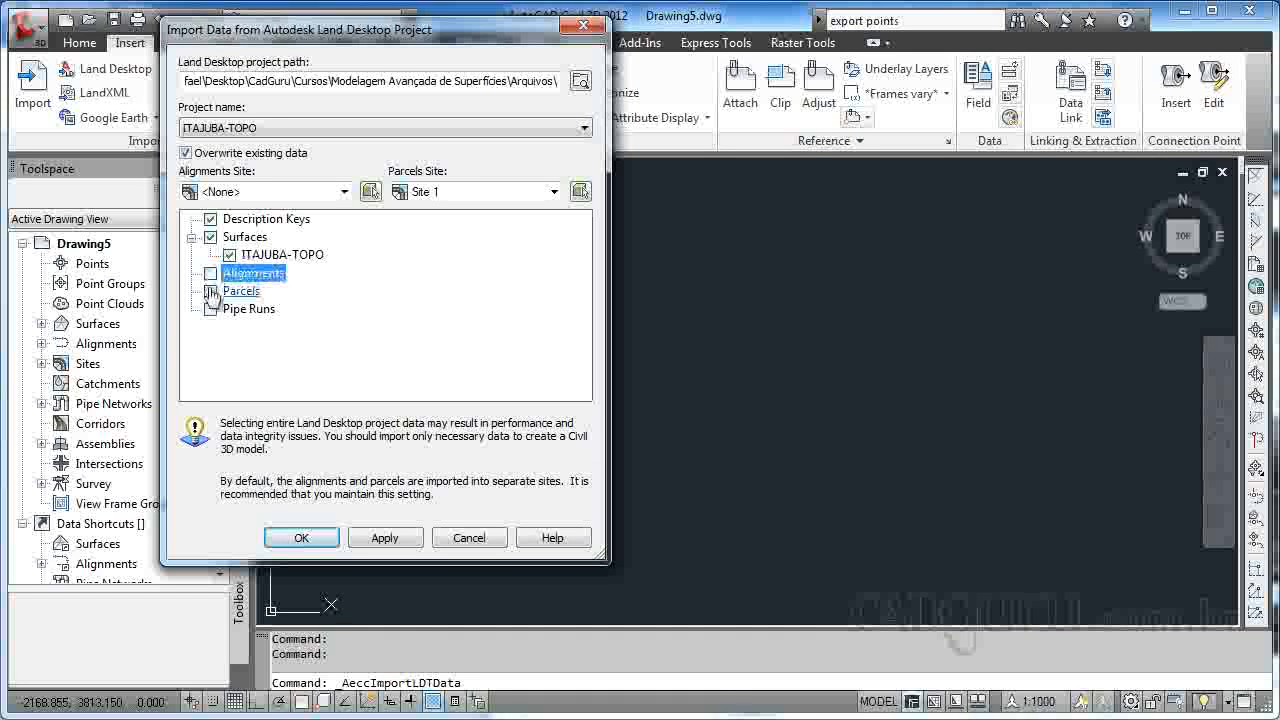
click(211, 293)
click(211, 309)
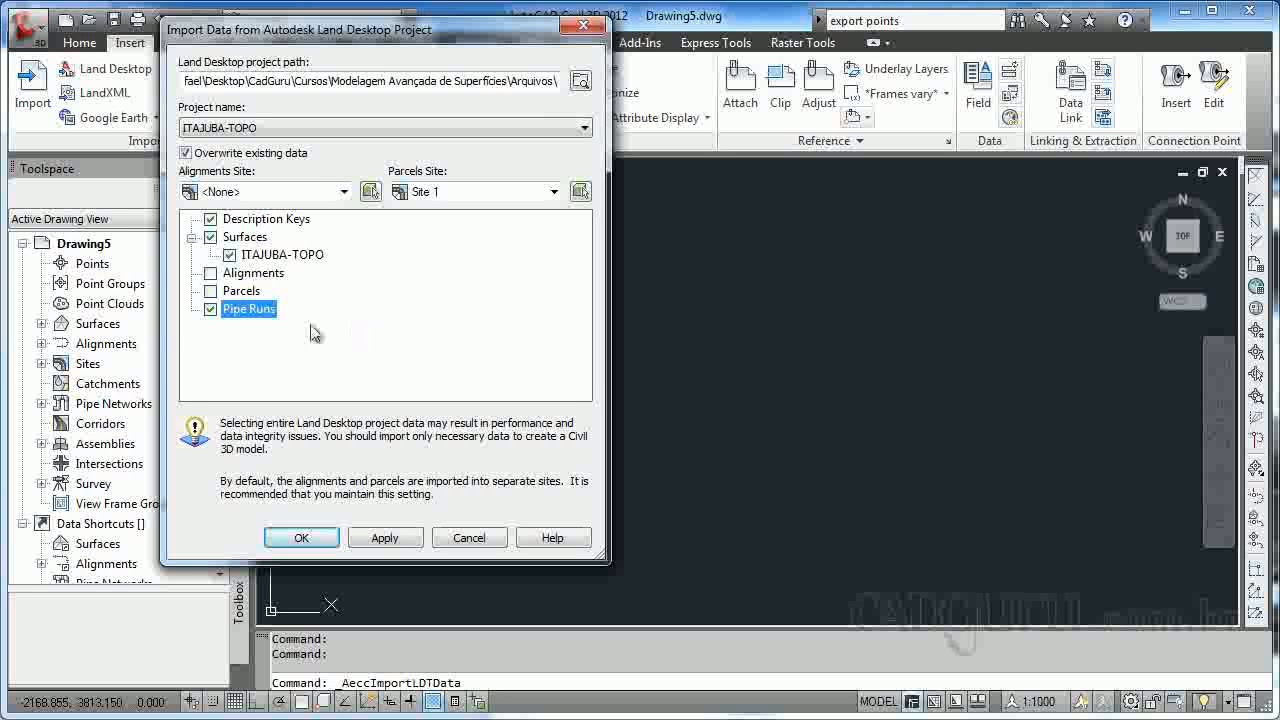
click(210, 309)
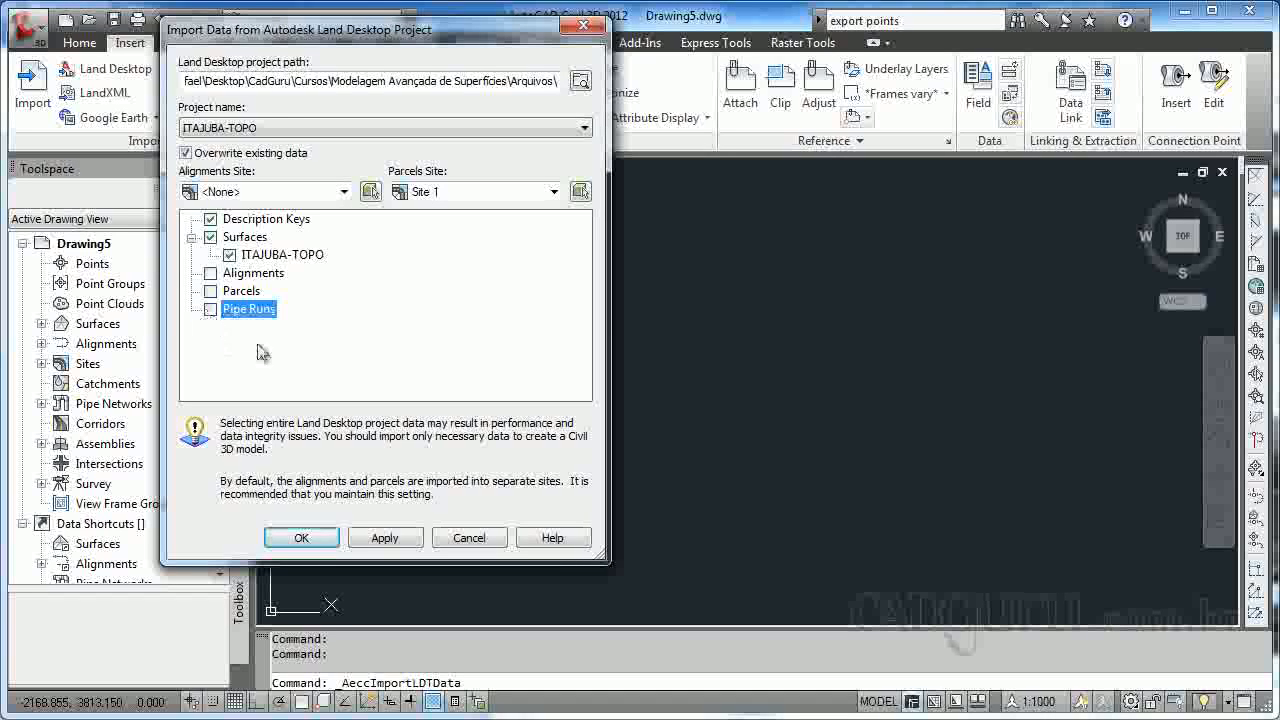
click(209, 274)
click(209, 291)
click(209, 277)
click(209, 291)
click(210, 275)
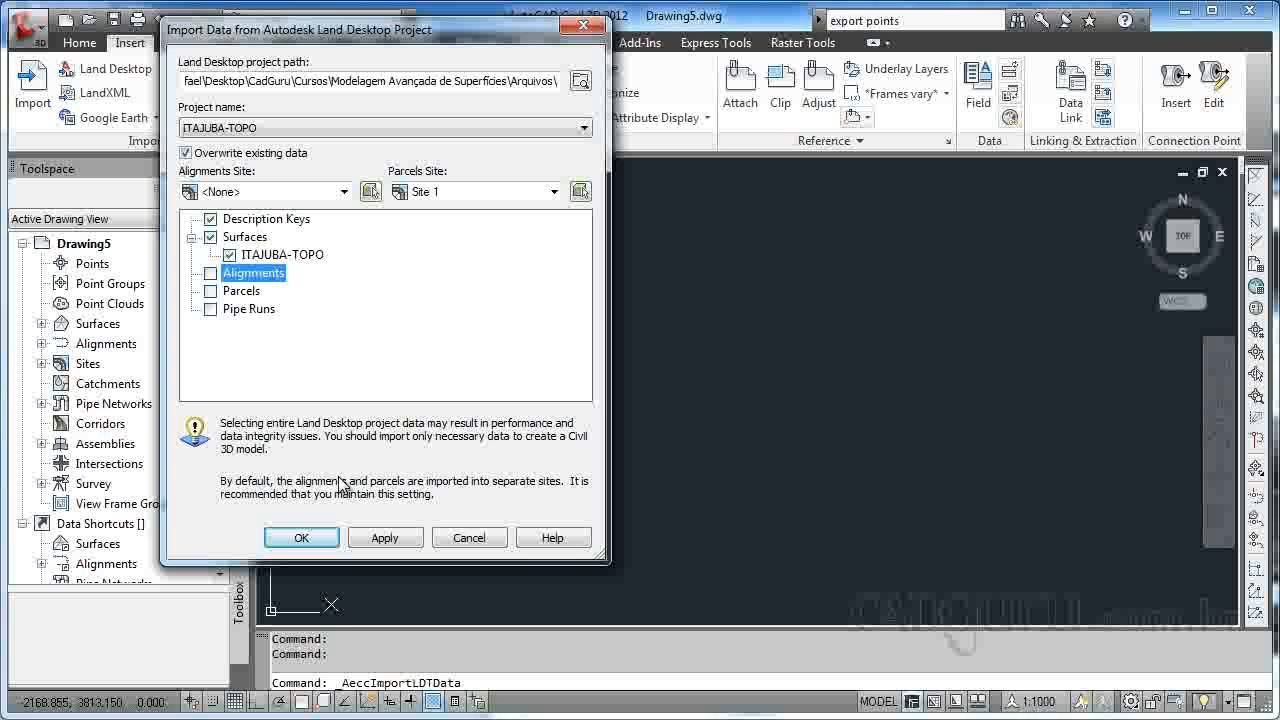
Step: Import the description keys and the ITAJUBA-TOPO surface, and zoom to the drawing extents
click(303, 538)
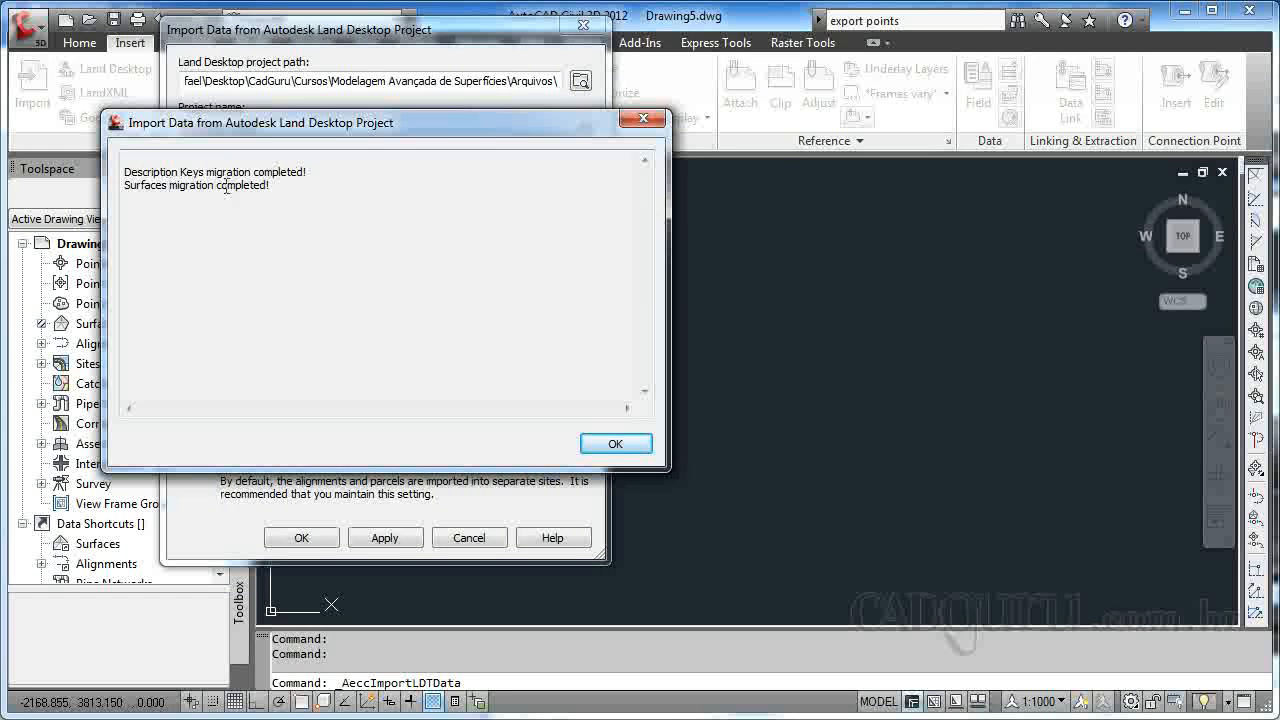
click(615, 445)
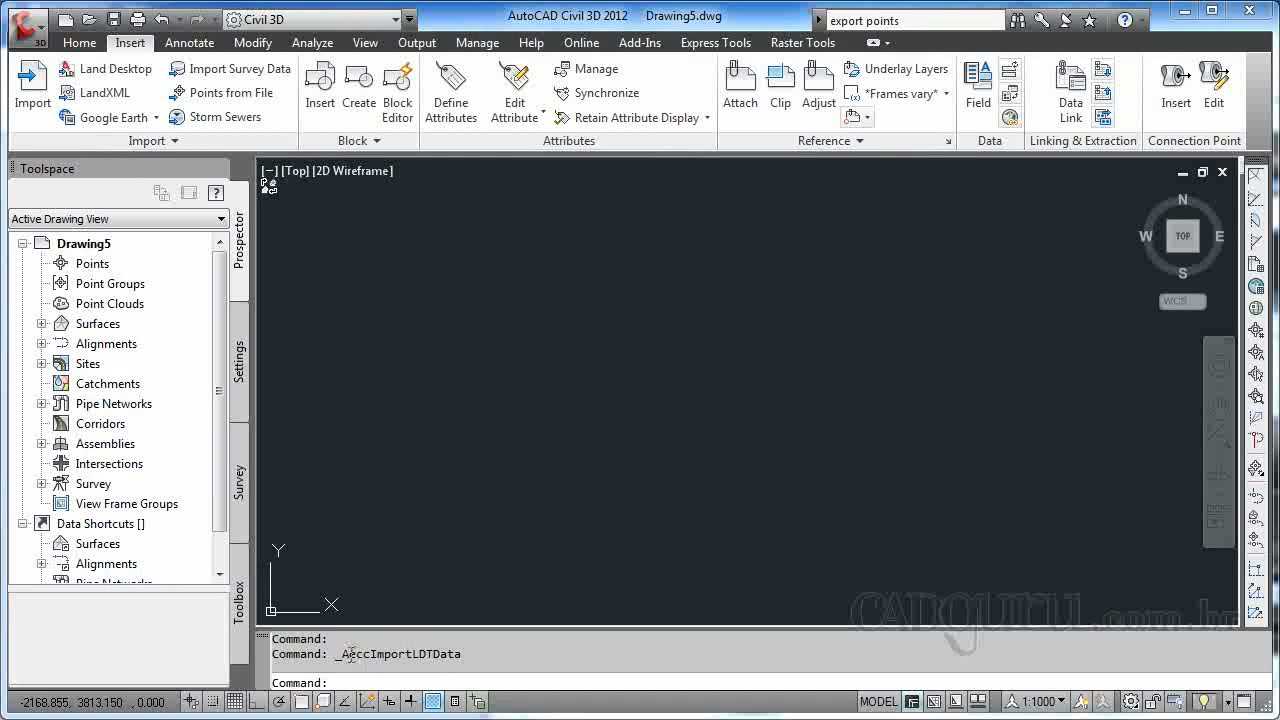
text(Z)
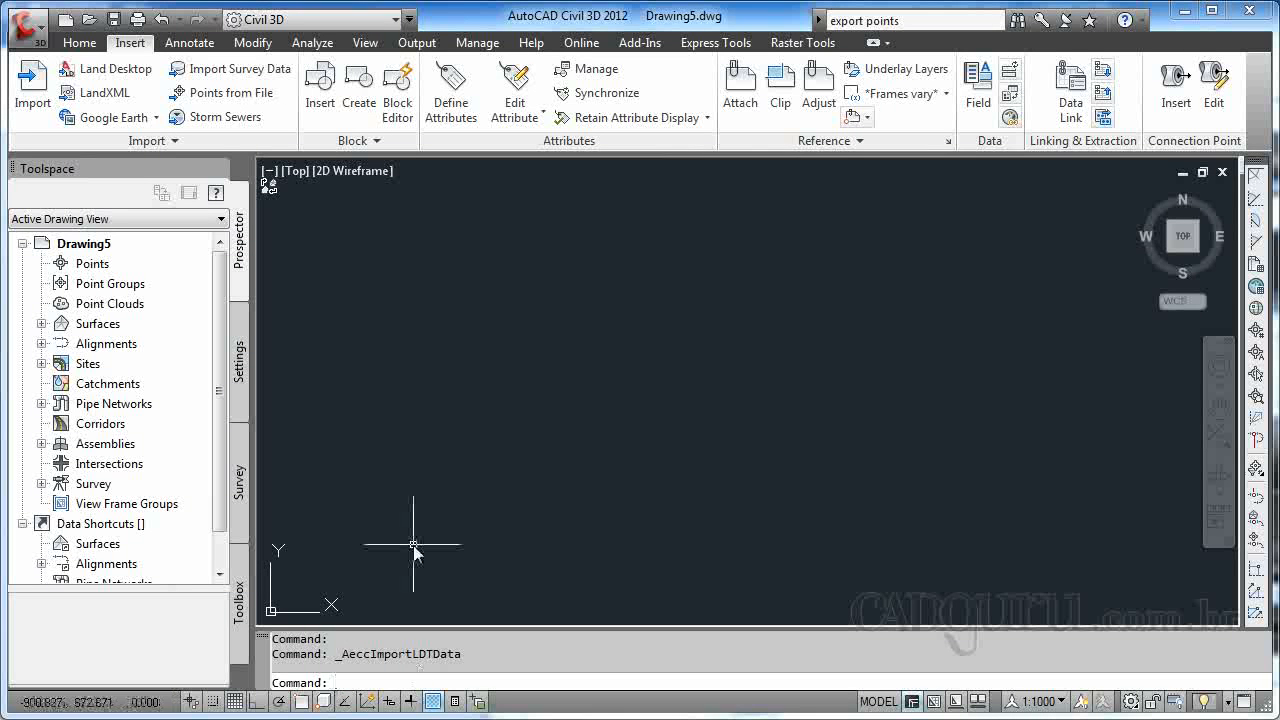
key(Return)
text(e)
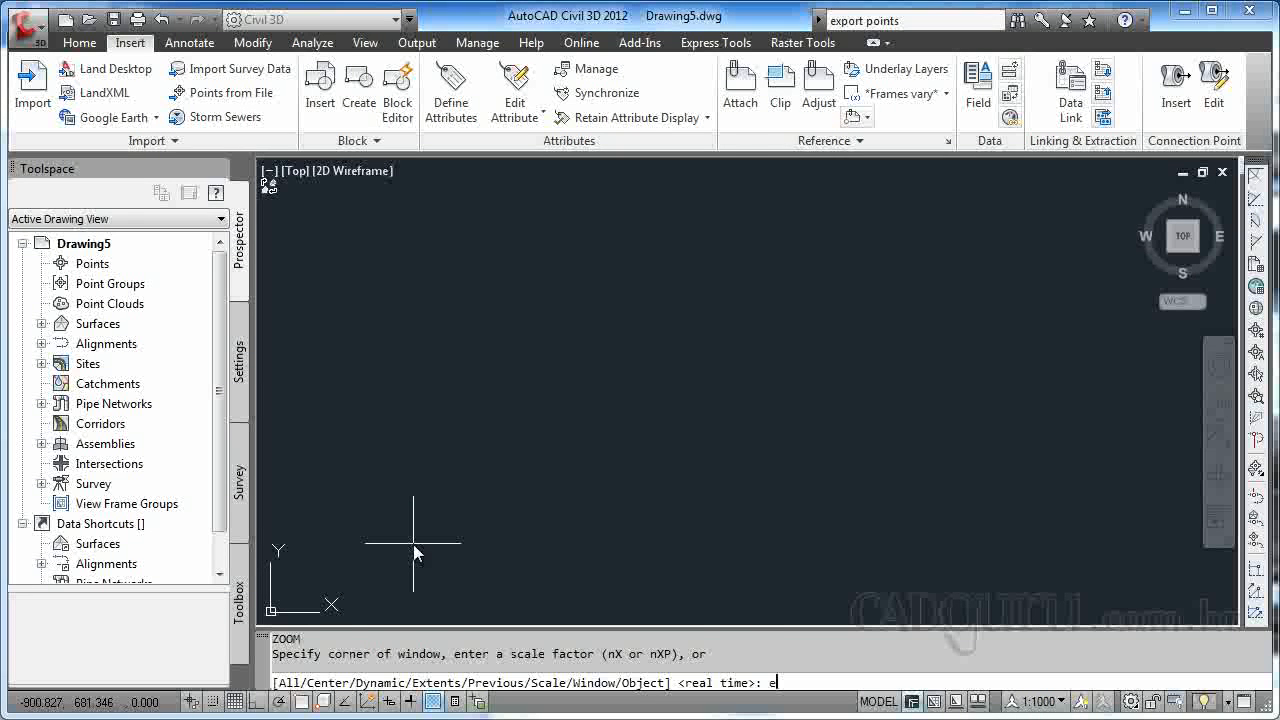
key(Return)
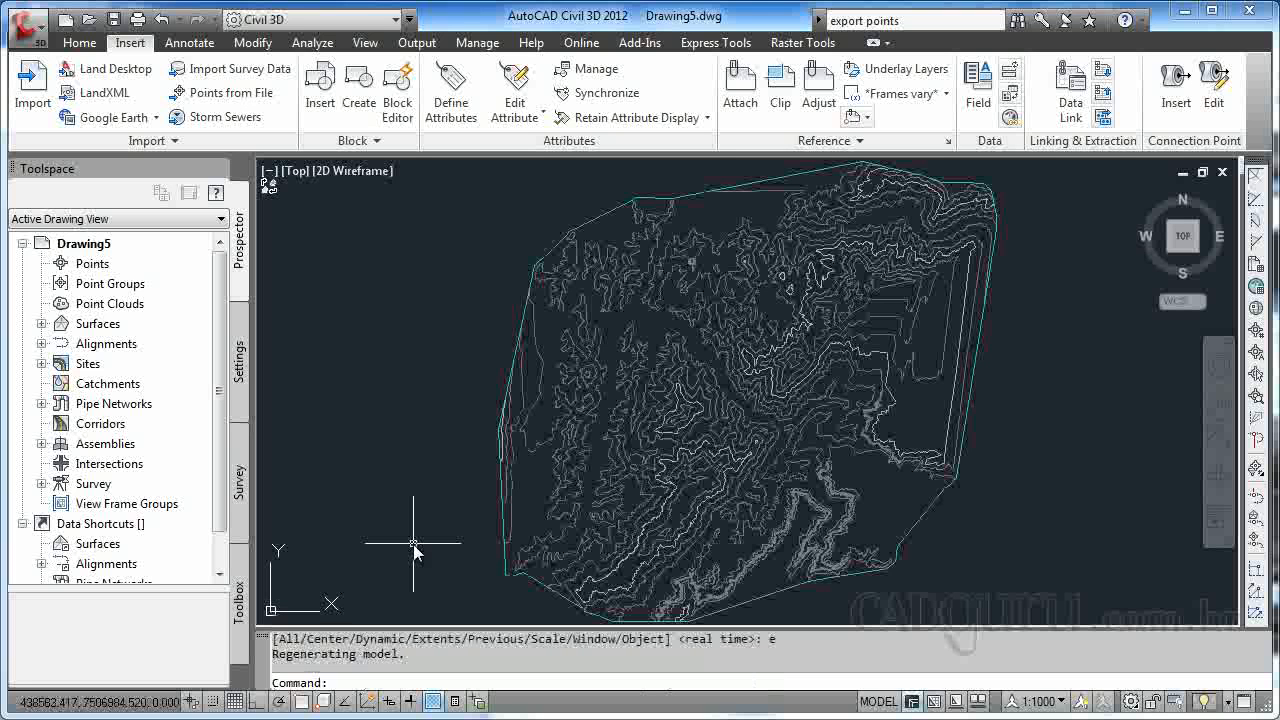